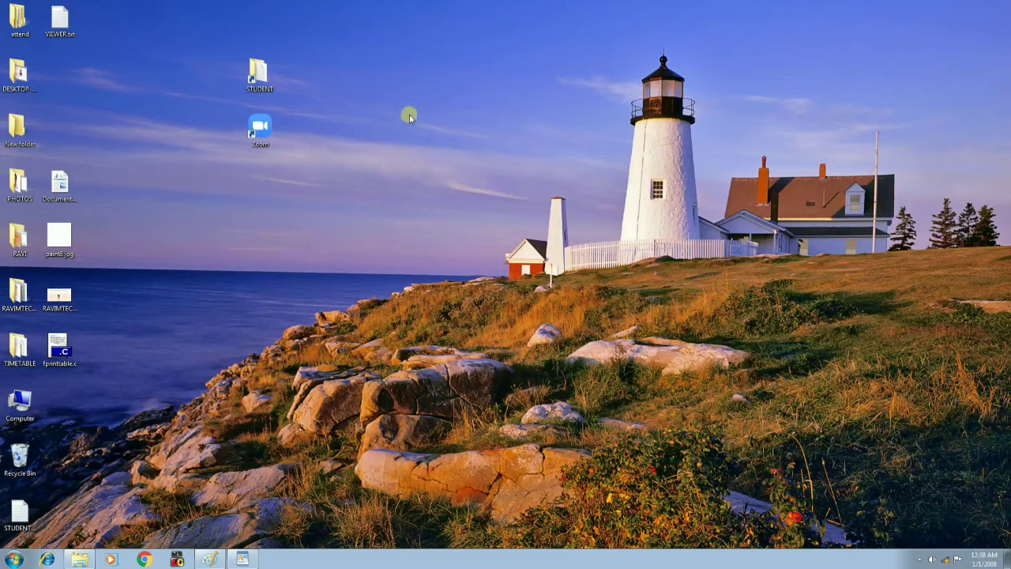
Start a new desktop shortcut and set its target to the C-PROGRAMS folder on Local Disk (D:).
right_click(408, 102)
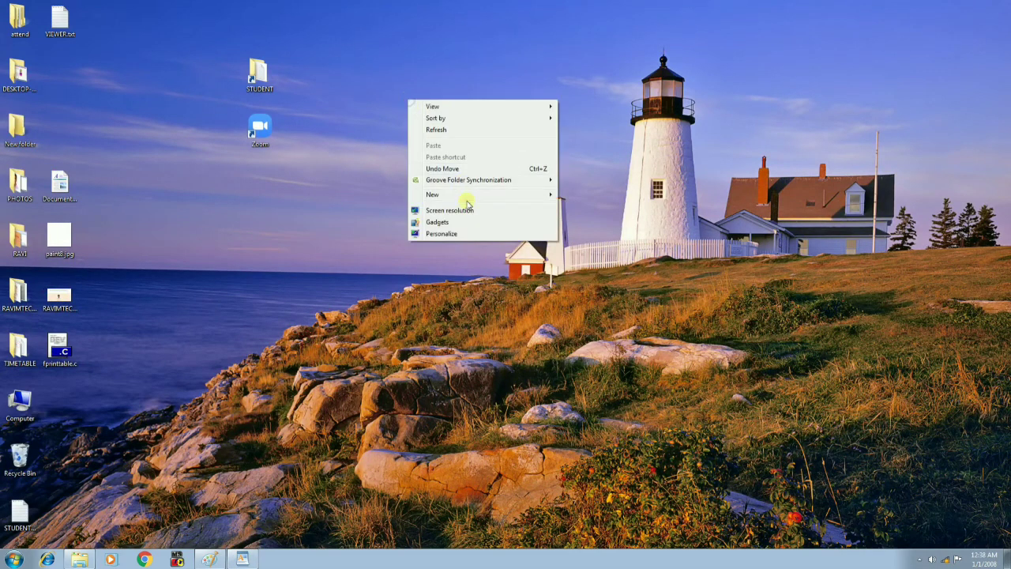
mouse_move(444, 196)
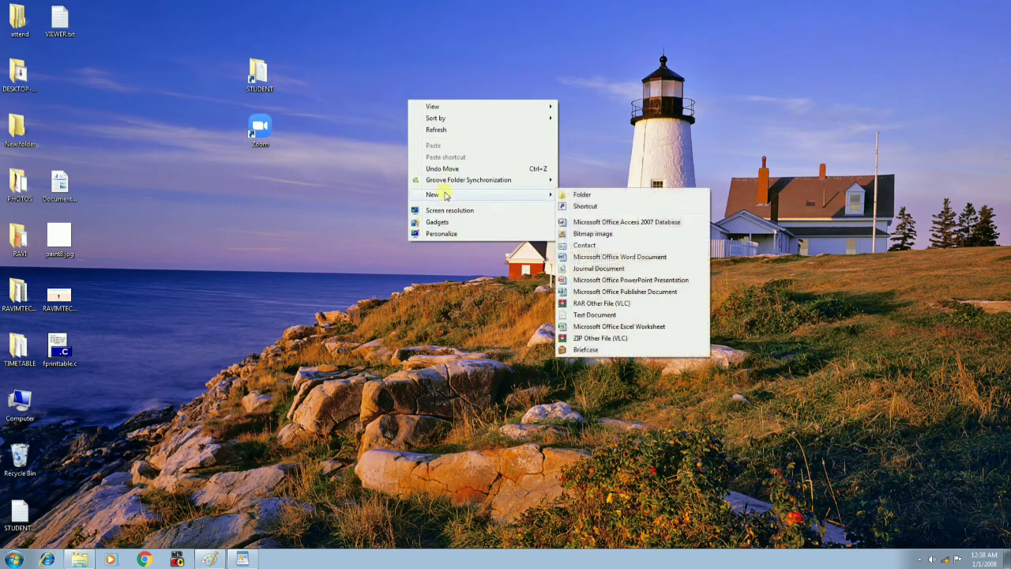
left_click(575, 208)
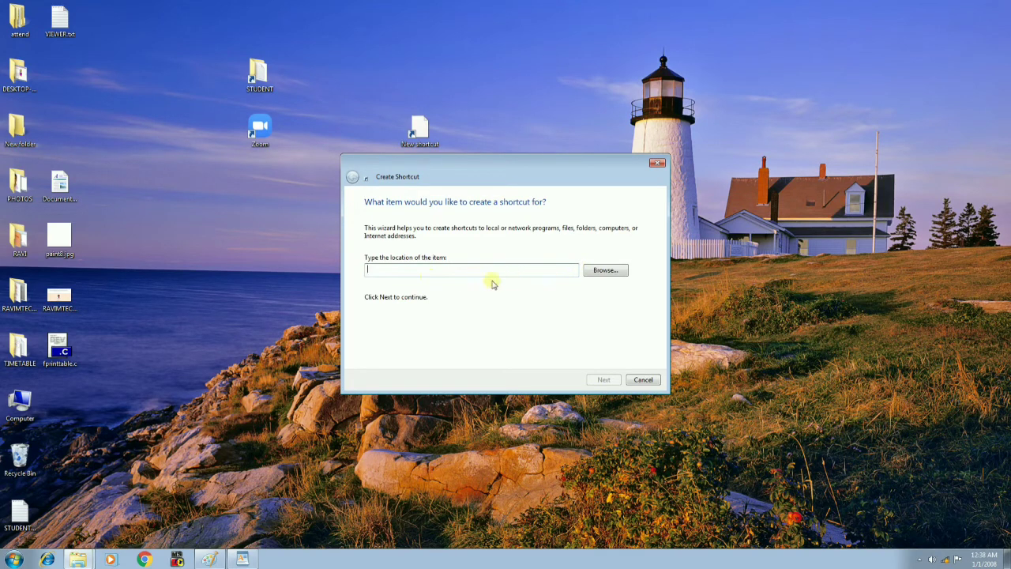
left_click(596, 271)
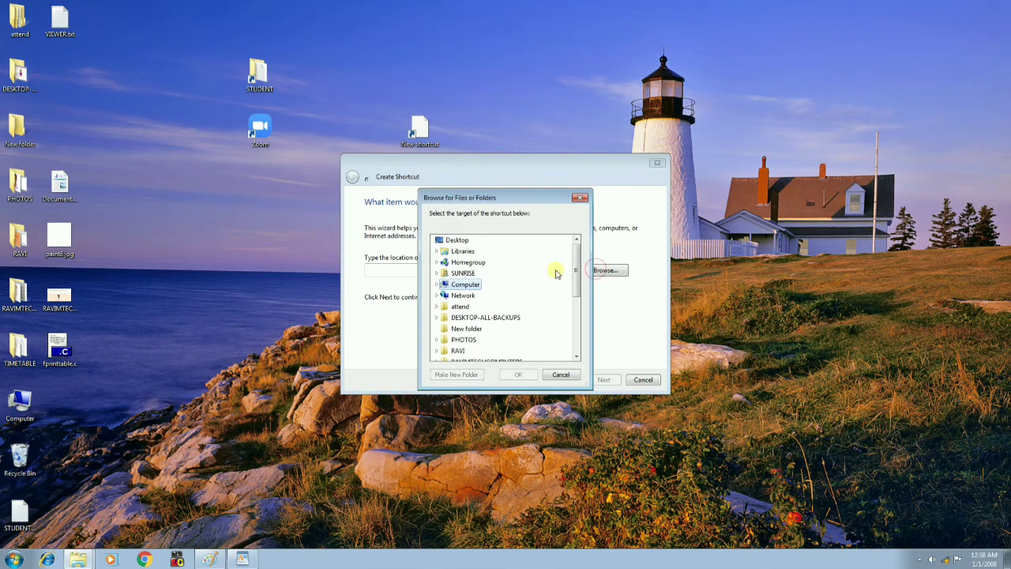
left_click(474, 286)
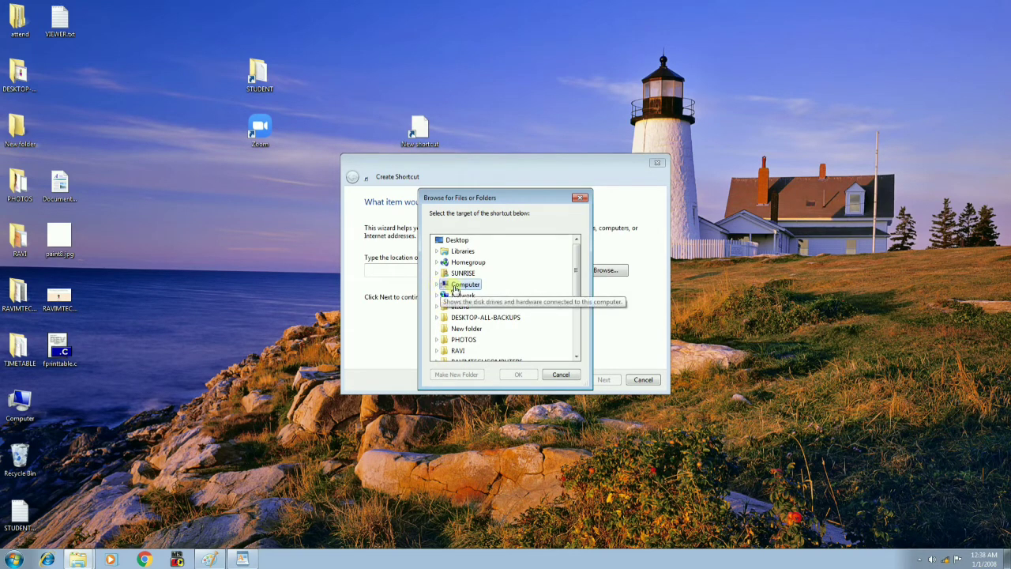
left_click(438, 285)
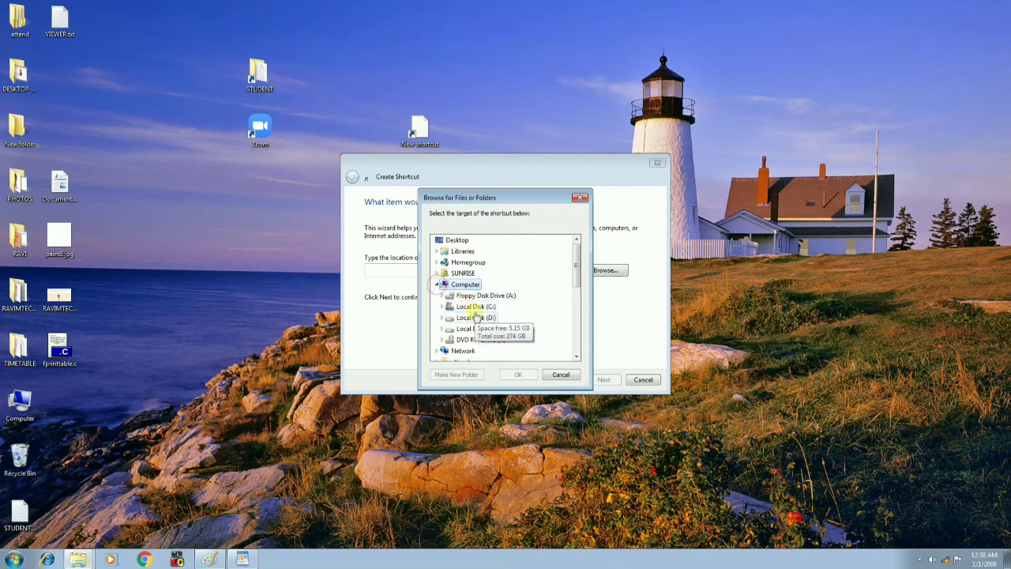
double_click(475, 317)
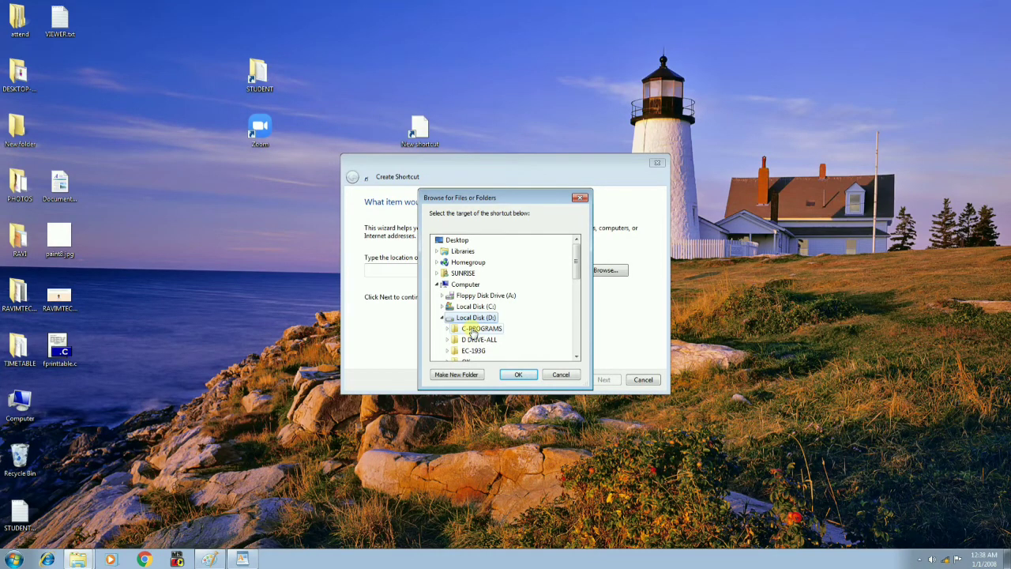
double_click(471, 331)
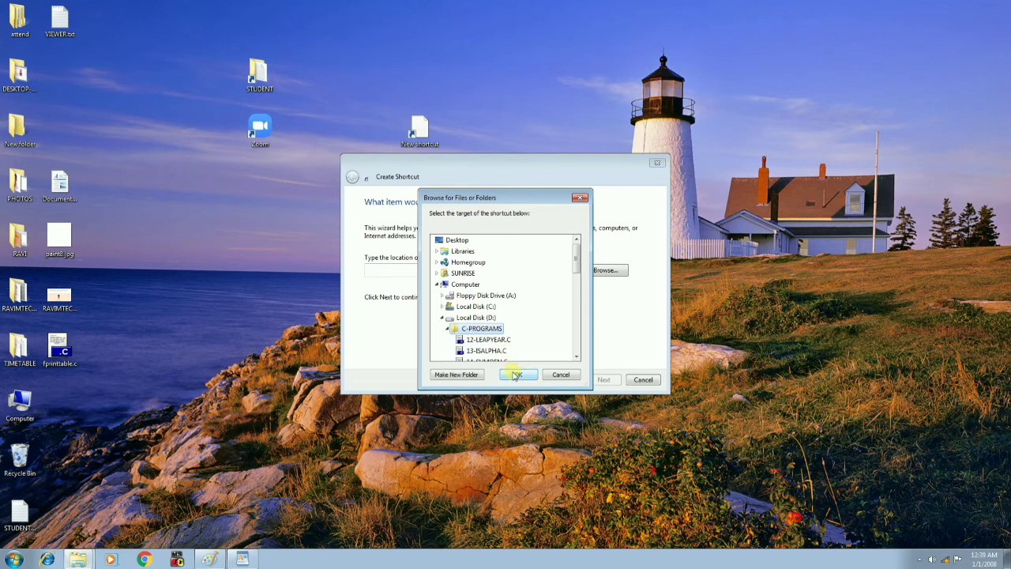
left_click(514, 376)
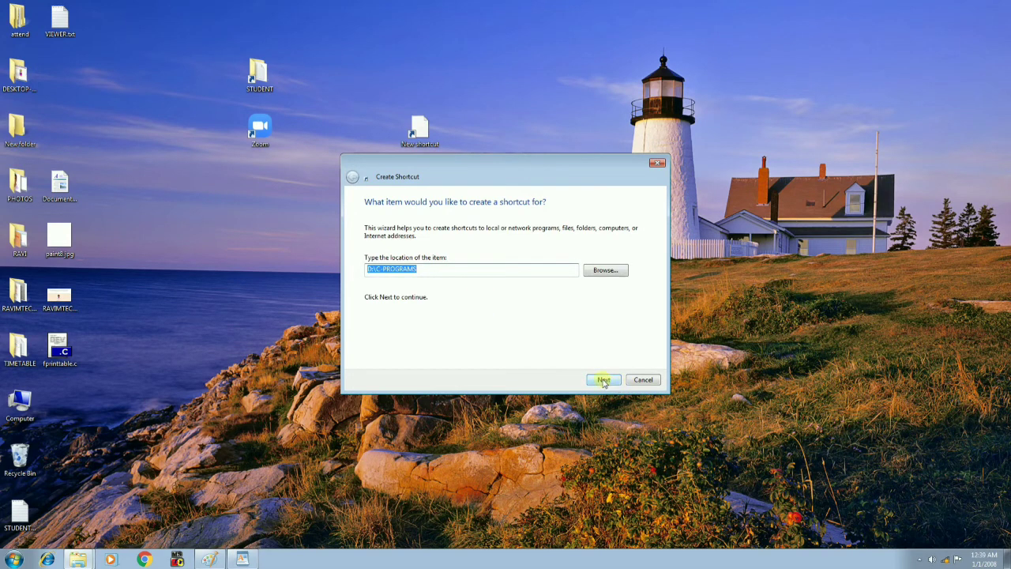
Finish the shortcut with the name C-PROGRAMS and move its icon to the empty desktop area below the Zoom shortcut.
left_click(603, 380)
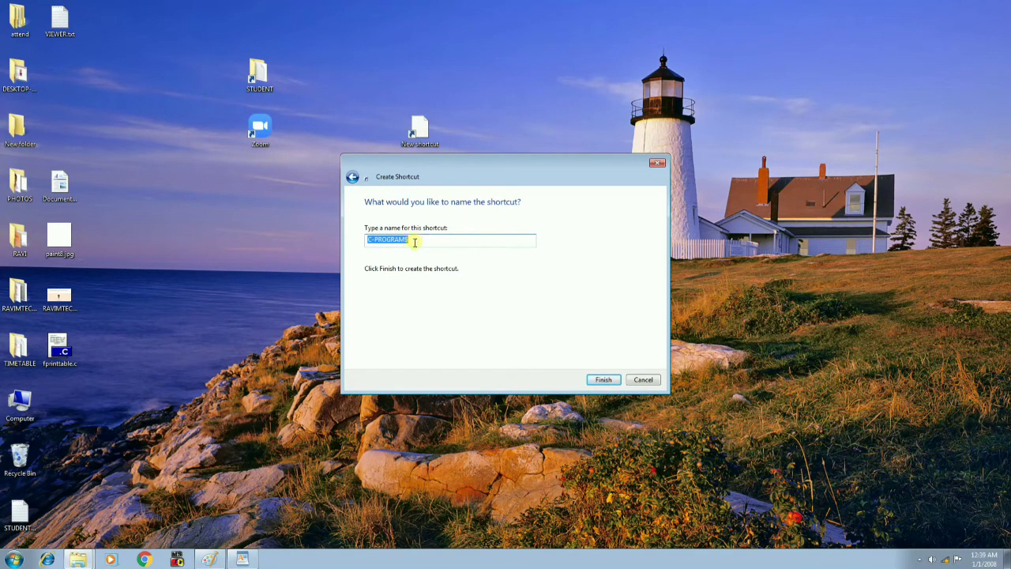
left_click(604, 381)
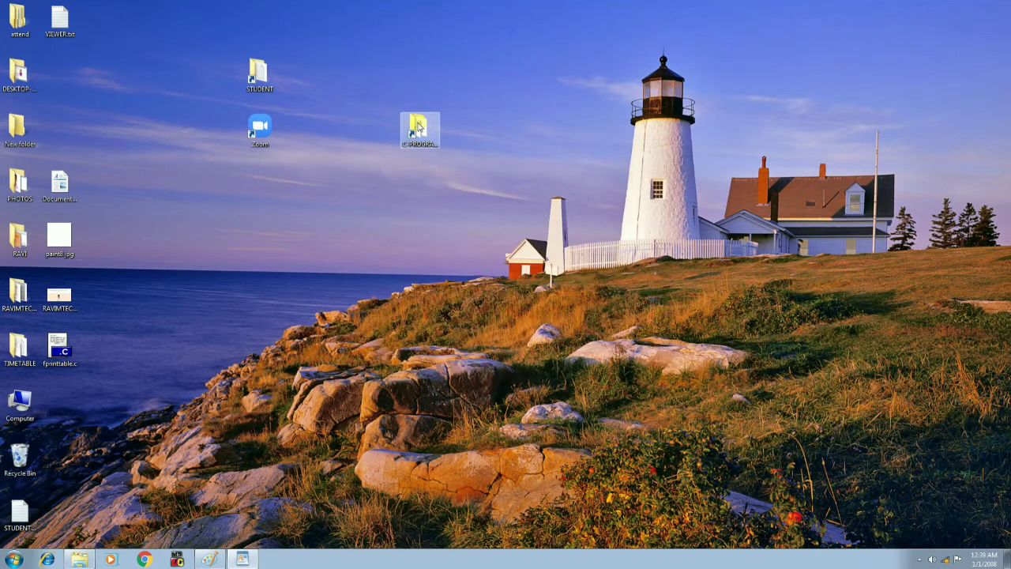
left_click_drag(418, 126, 212, 207)
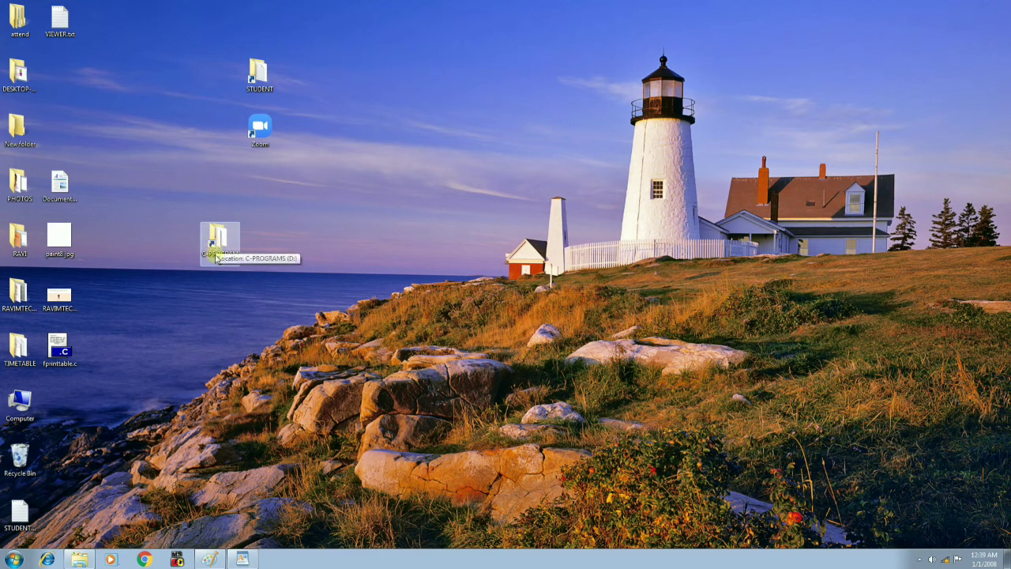
left_click(208, 285)
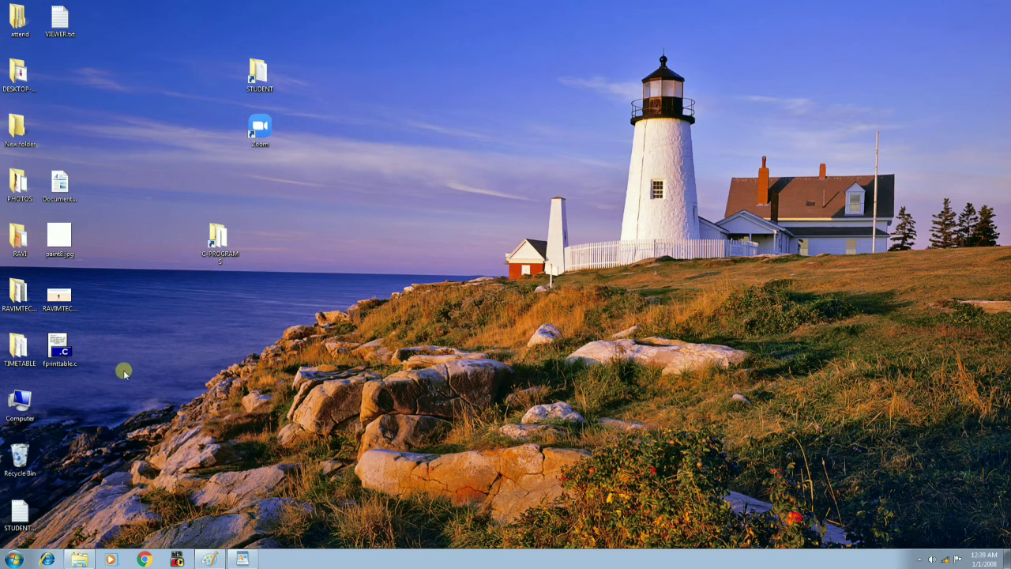
Open the C-PROGRAMS shortcut, view the folder's files in a maximized window, and close it.
left_click(220, 238)
double_click(219, 238)
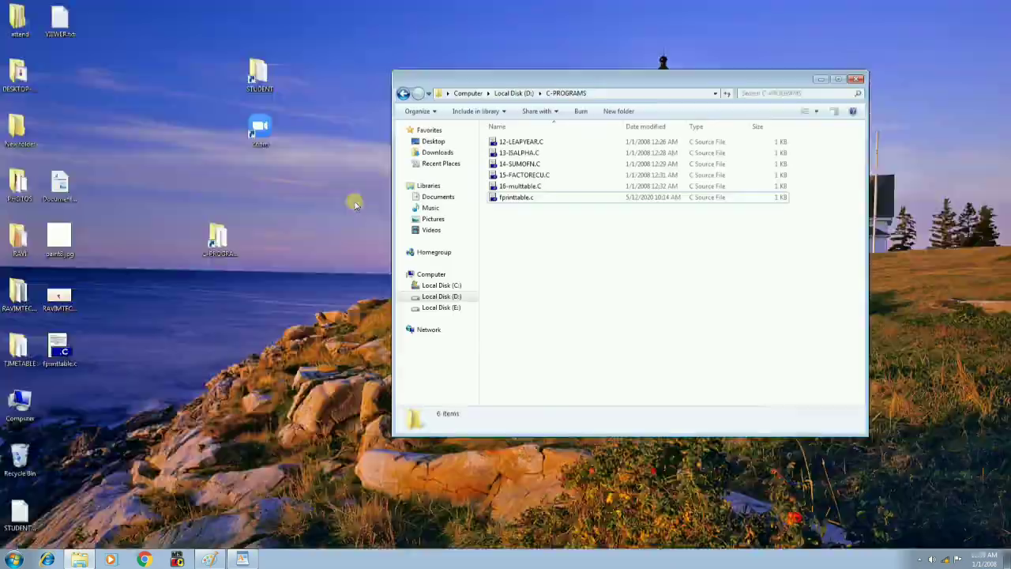
left_click(840, 80)
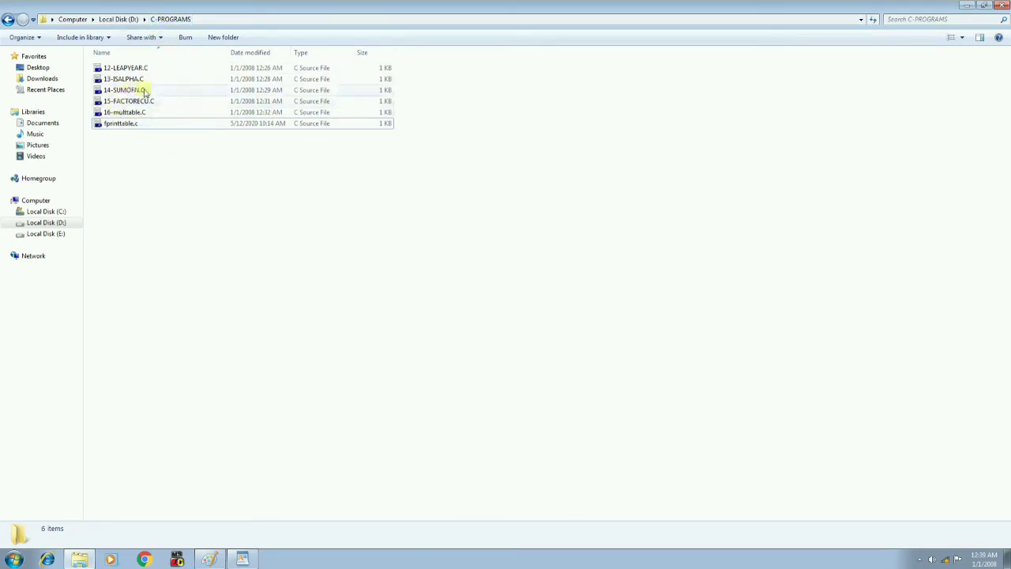
left_click(1000, 6)
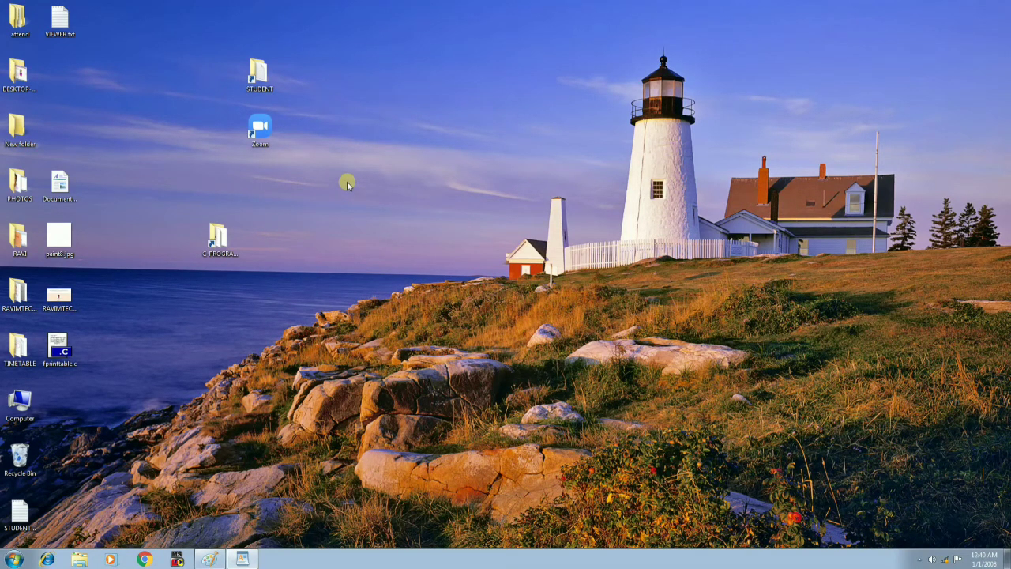
Start another desktop shortcut and set its target to fprinttable.c in the C-PROGRAMS folder on Local Disk (D:).
right_click(394, 68)
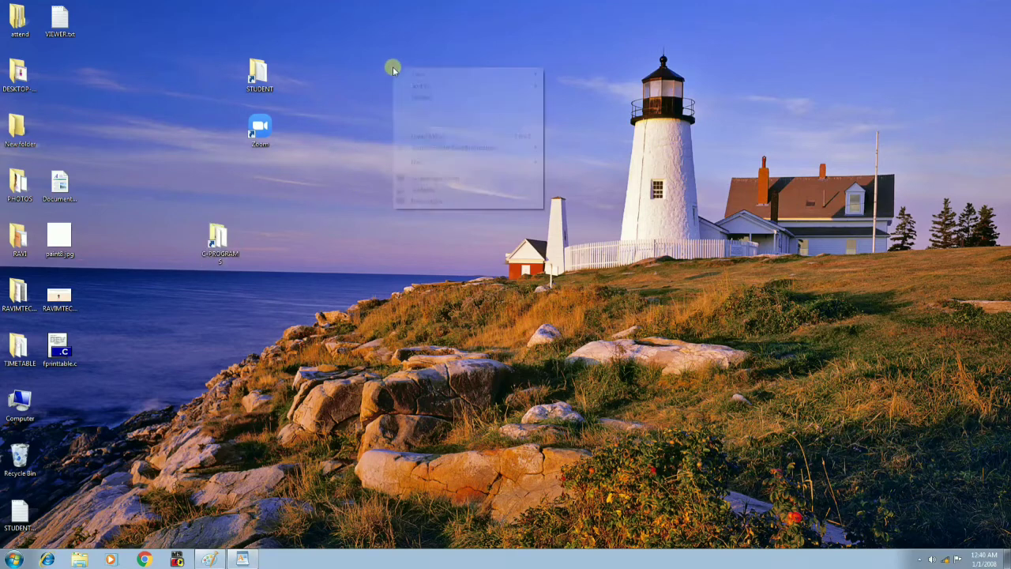
right_click(305, 115)
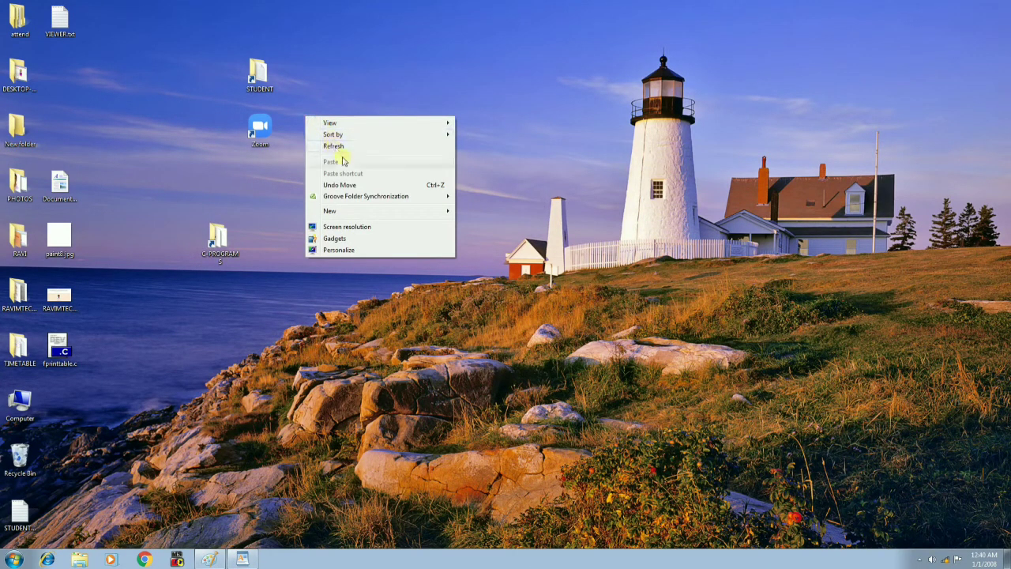
mouse_move(342, 211)
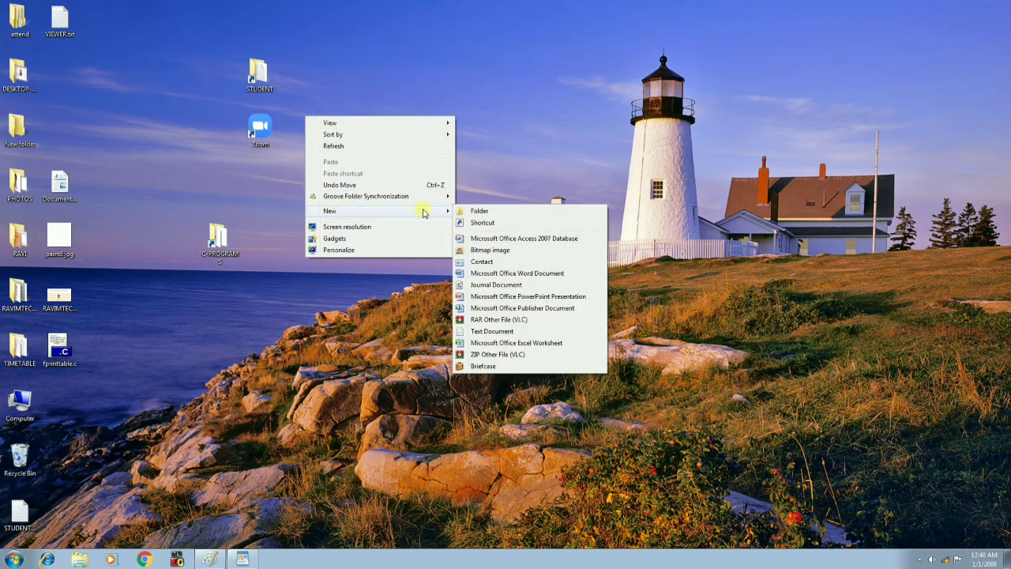
left_click(482, 222)
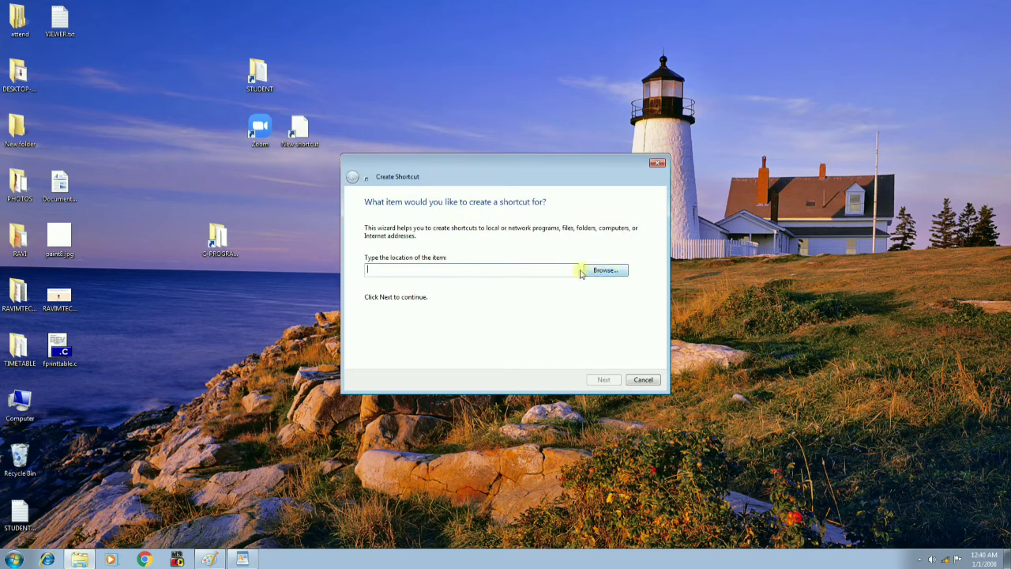
left_click(606, 272)
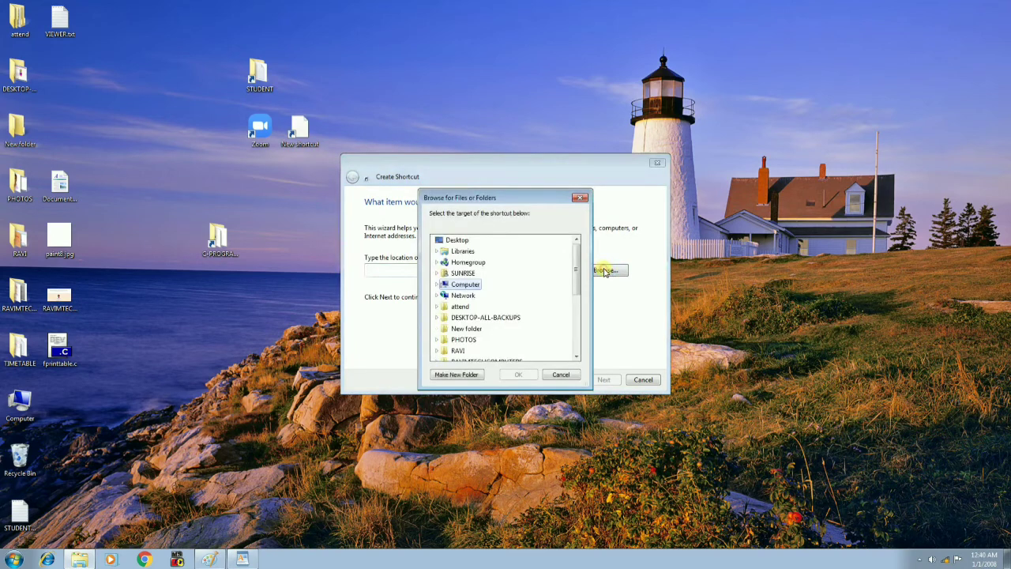
left_click(438, 285)
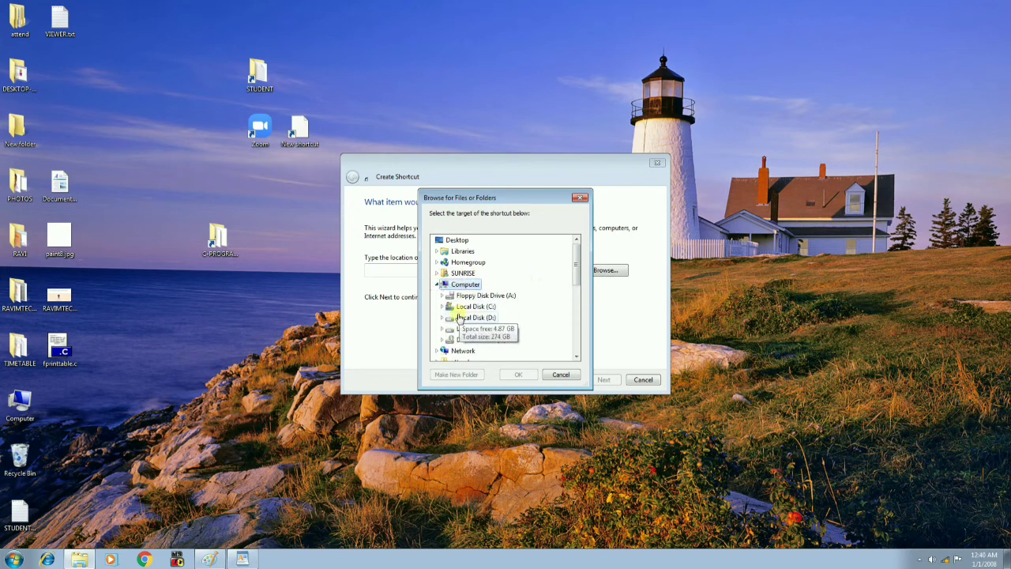
left_click(443, 318)
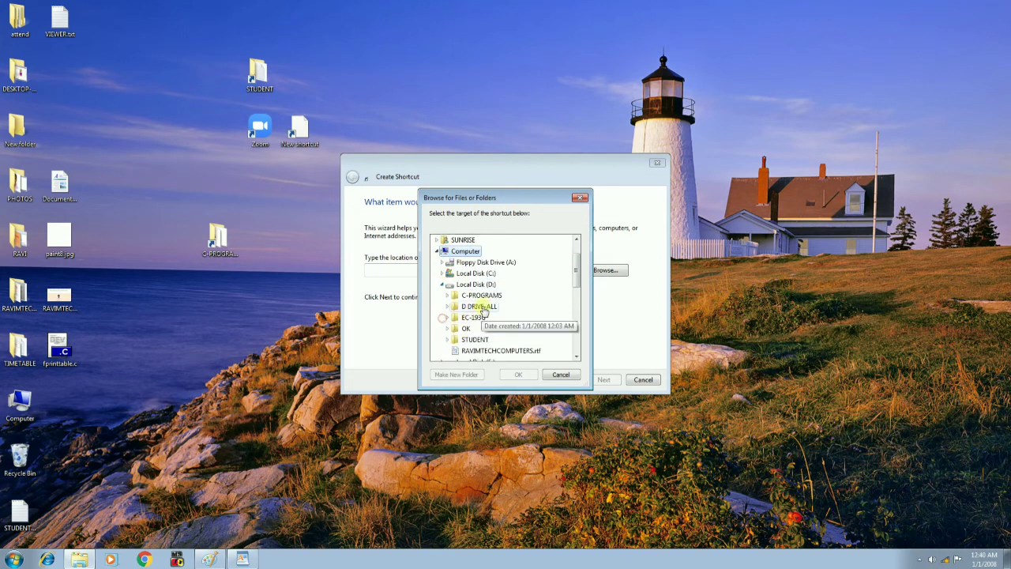
left_click(450, 296)
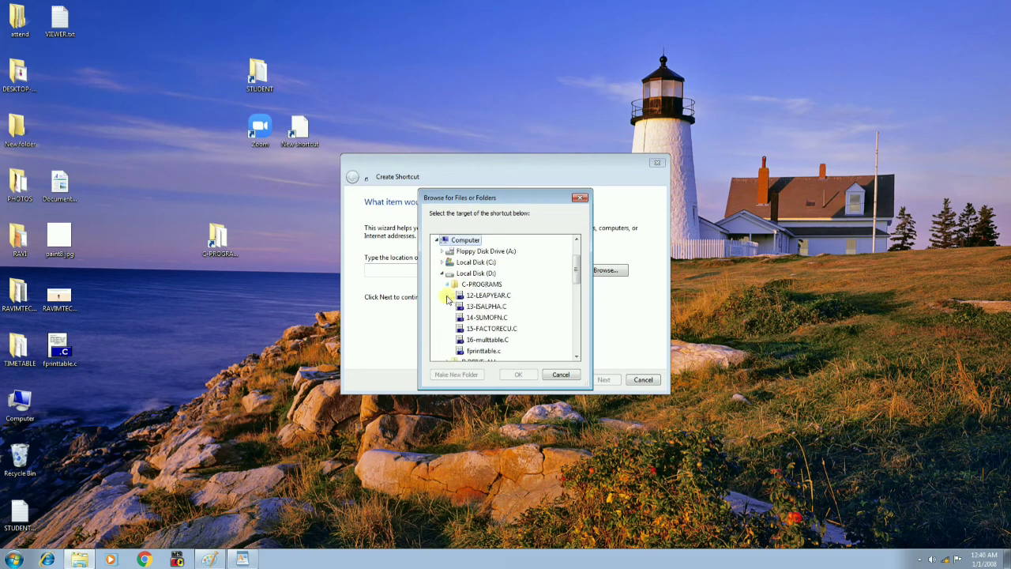
scroll(577, 280, "down", 2)
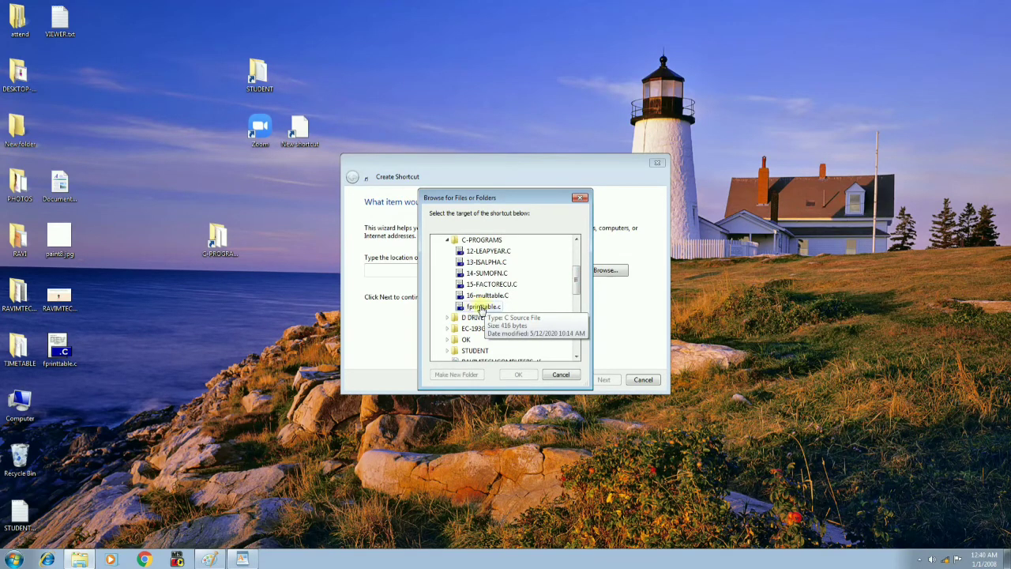
left_click(478, 306)
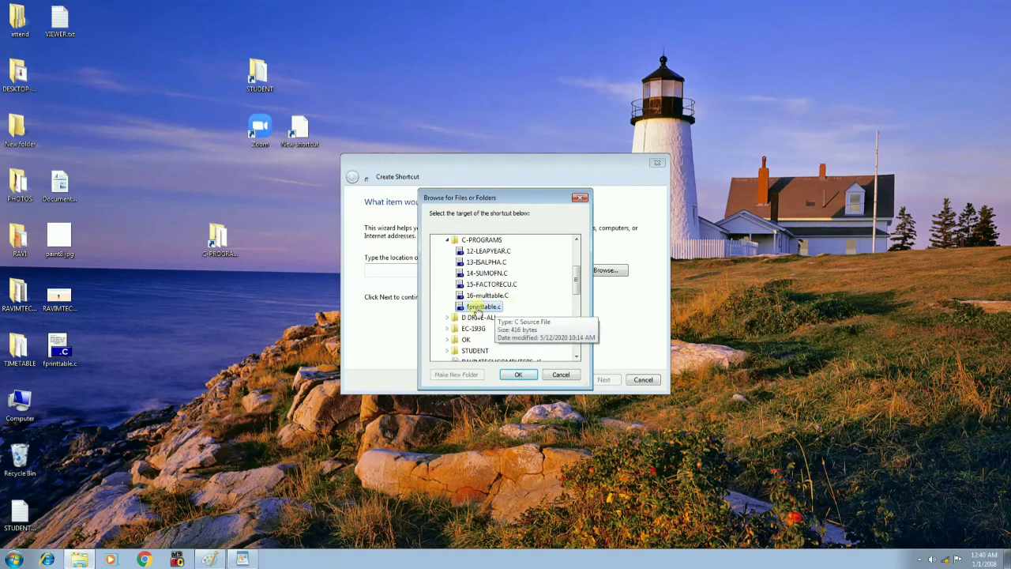
left_click(515, 373)
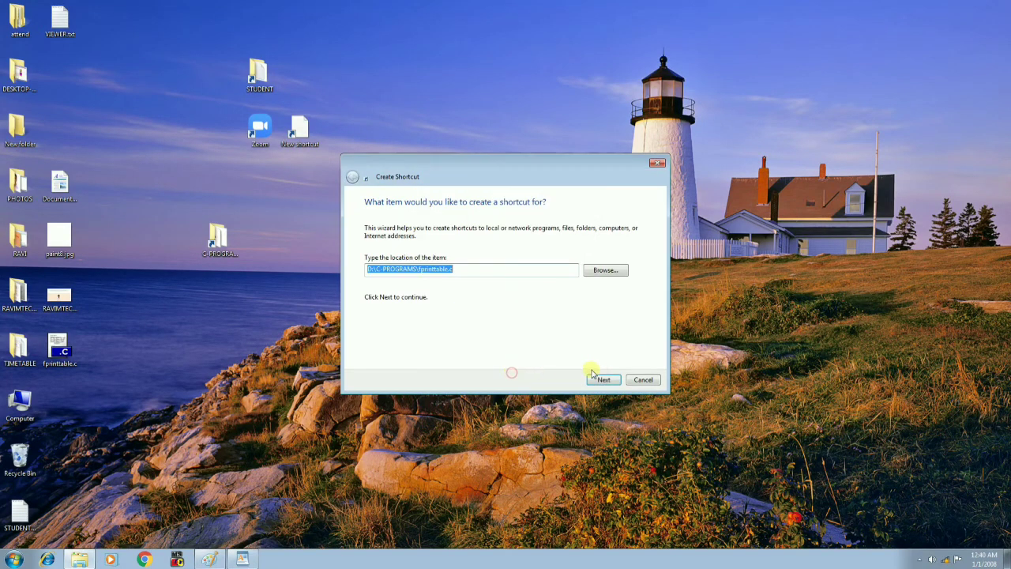
Finish the shortcut with the name fprinttable.c and move its icon level with the C-PROGRAMS shortcut.
left_click(603, 380)
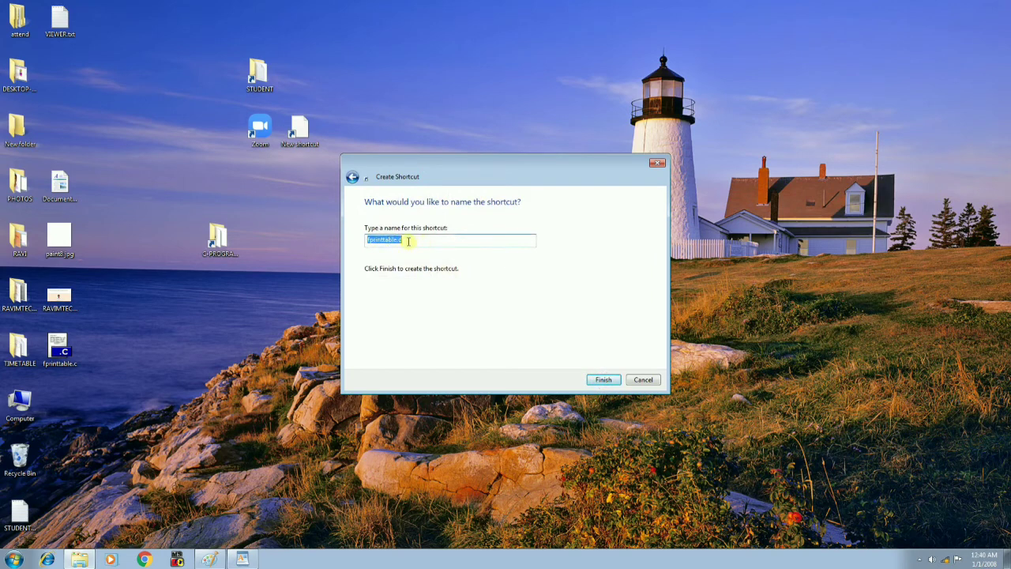
left_click(603, 380)
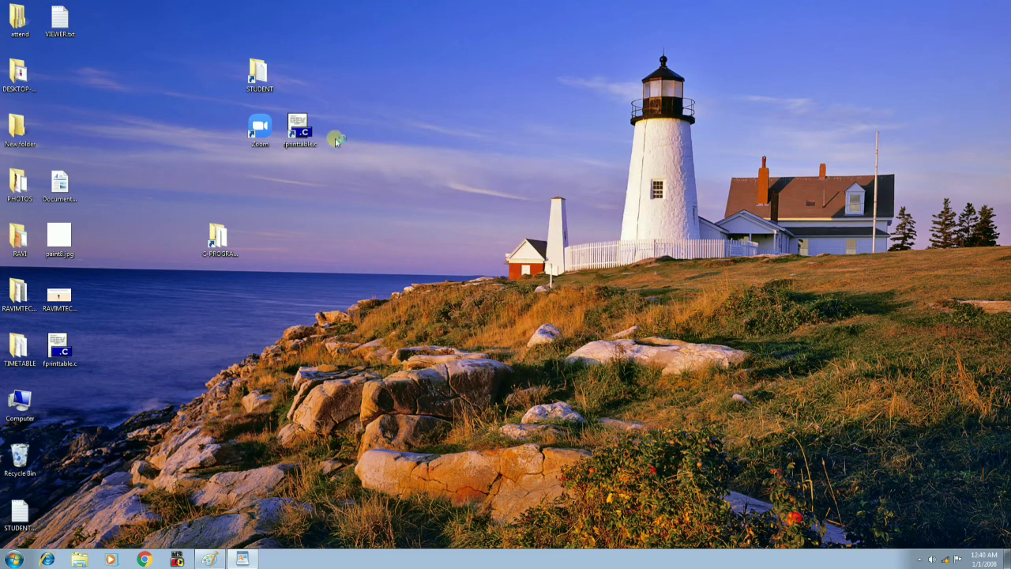
left_click_drag(295, 114, 332, 215)
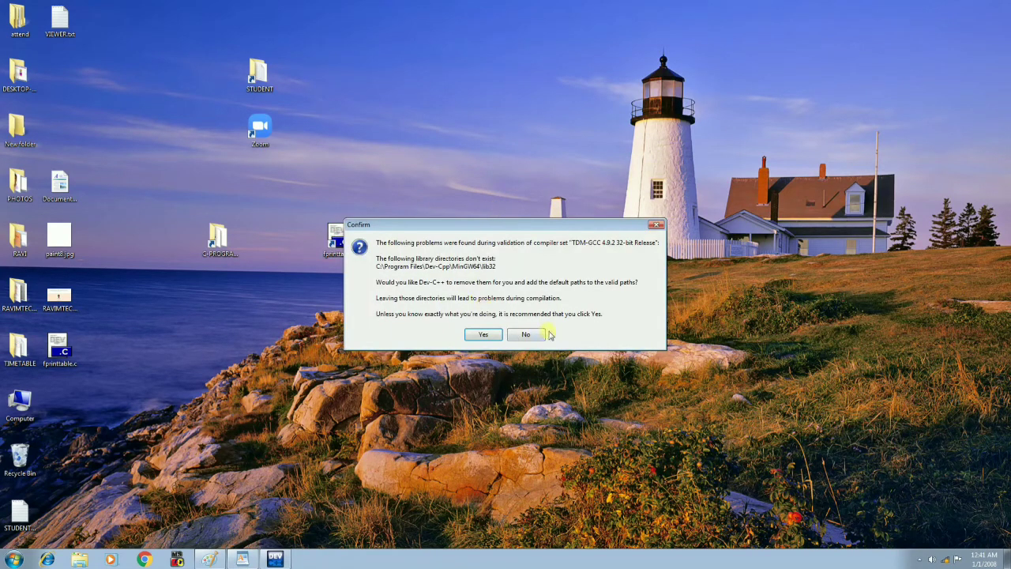
View fprinttable.c in Dev-C++ through its shortcut, declining the compiler directory fix, and close the program.
left_click(525, 335)
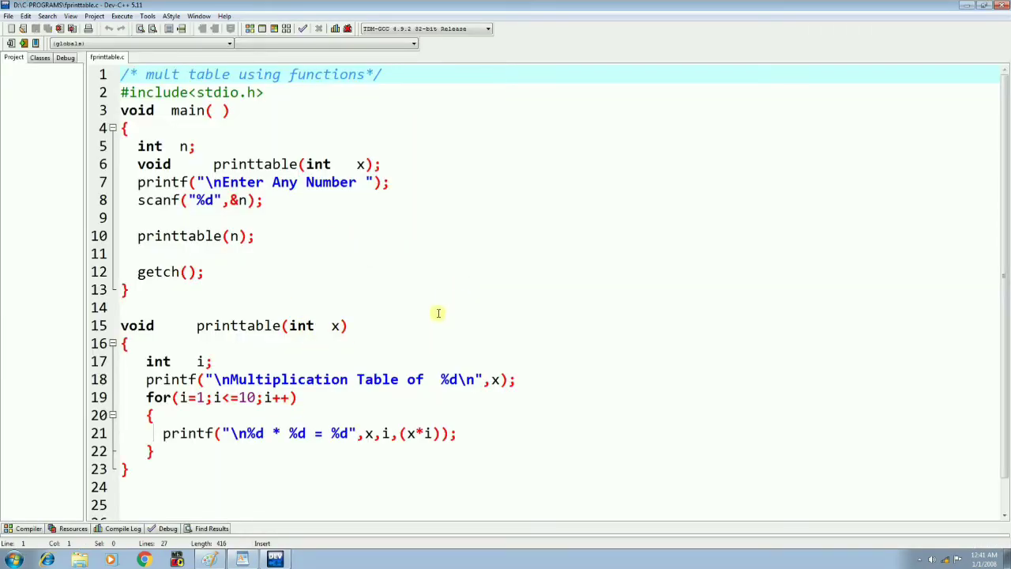
left_click(1003, 6)
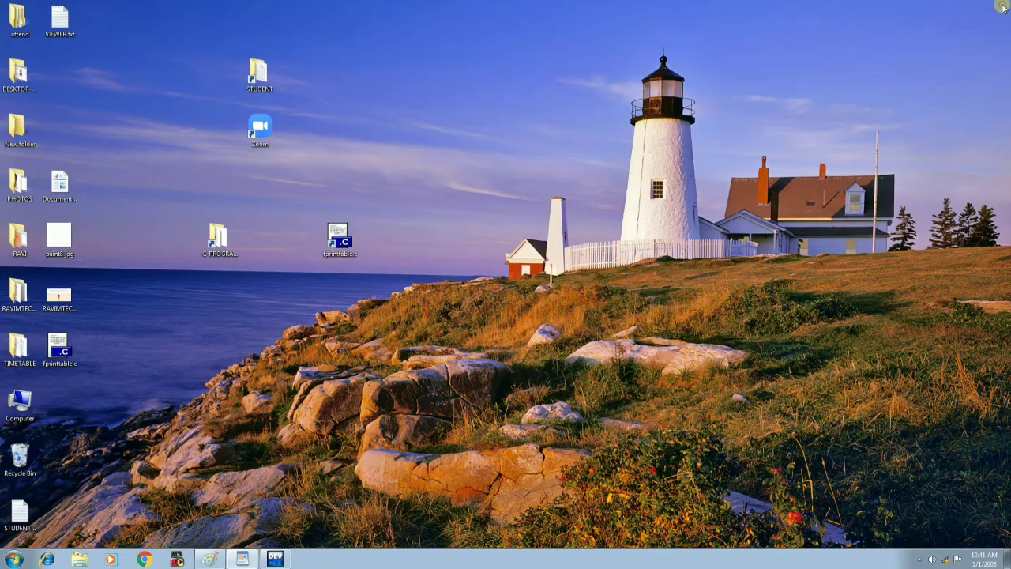
Switch to the WordPad notes and move the "=>" following "Click on Browse Button" onto its own line.
left_click(242, 560)
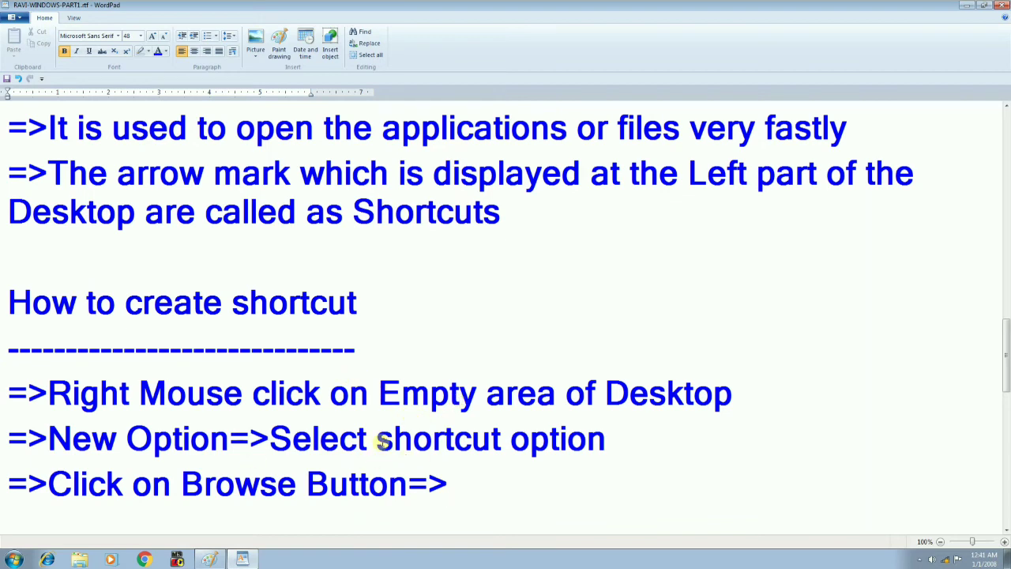
left_click(413, 479)
key("Return")
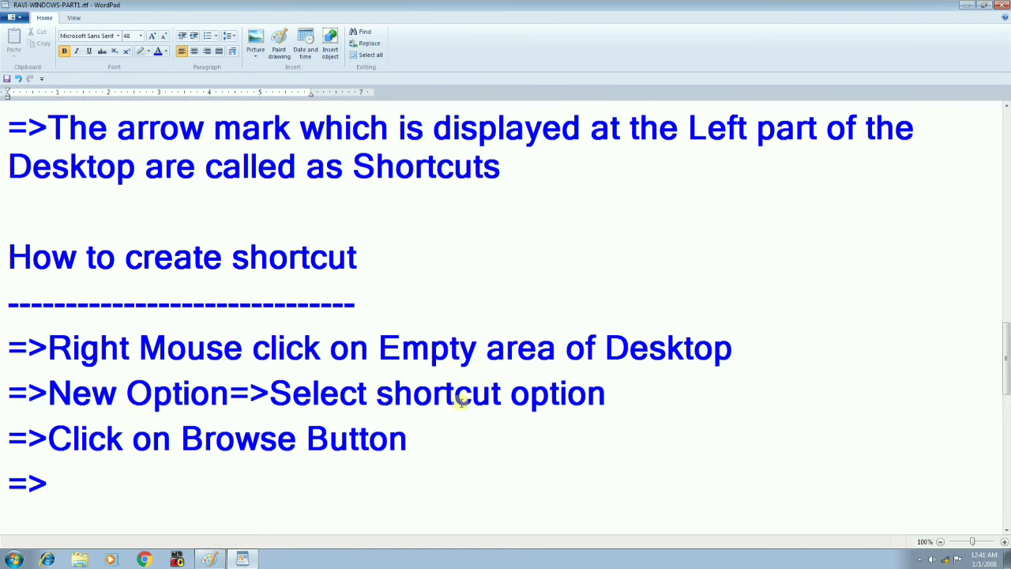
left_click(447, 442)
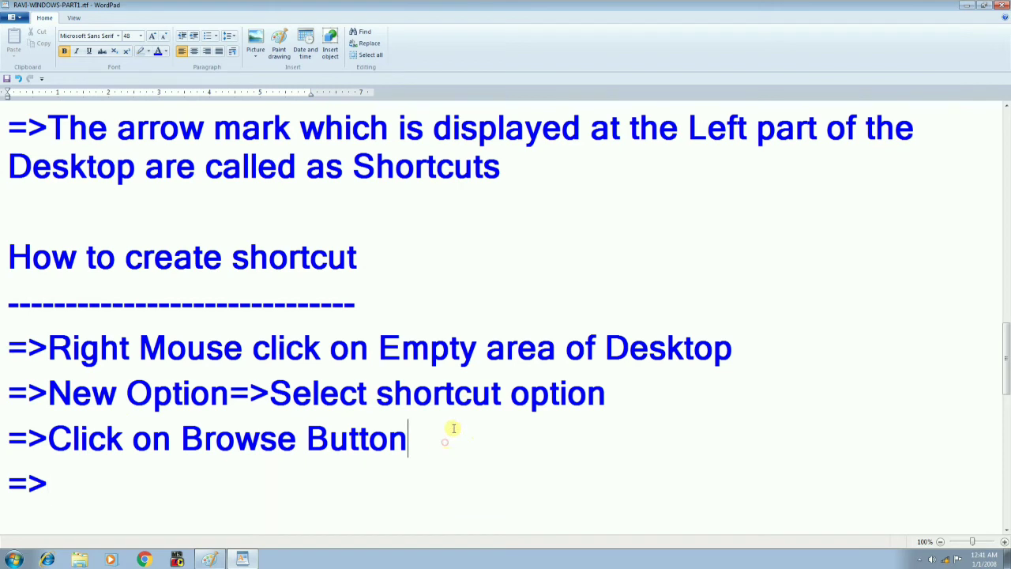